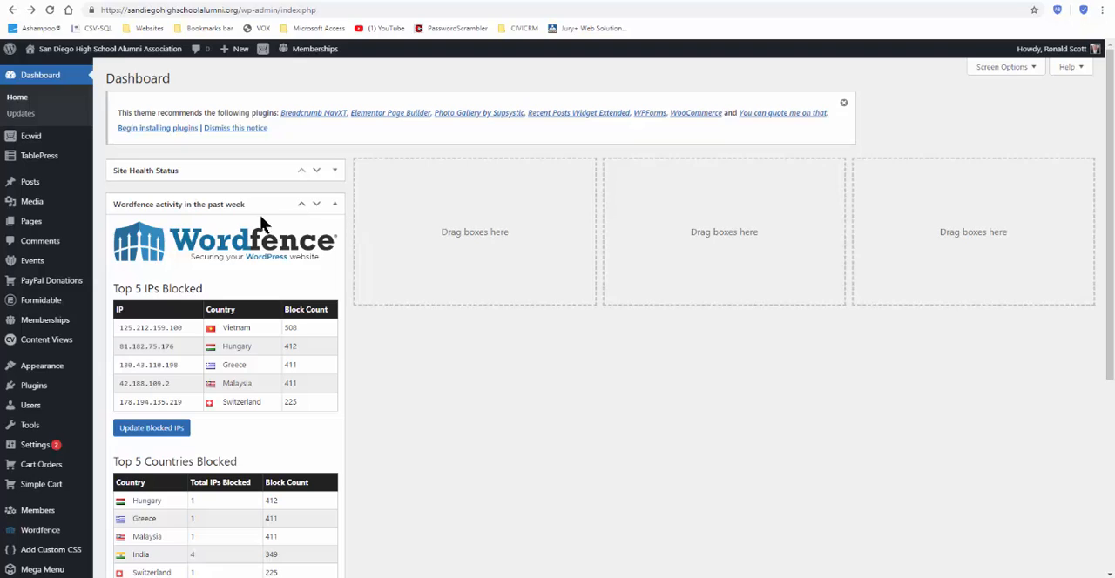
Step: Open the upload form for new media from the media library and start choosing a file
{"action": "mouse_move", "coordinate": [42, 205]}
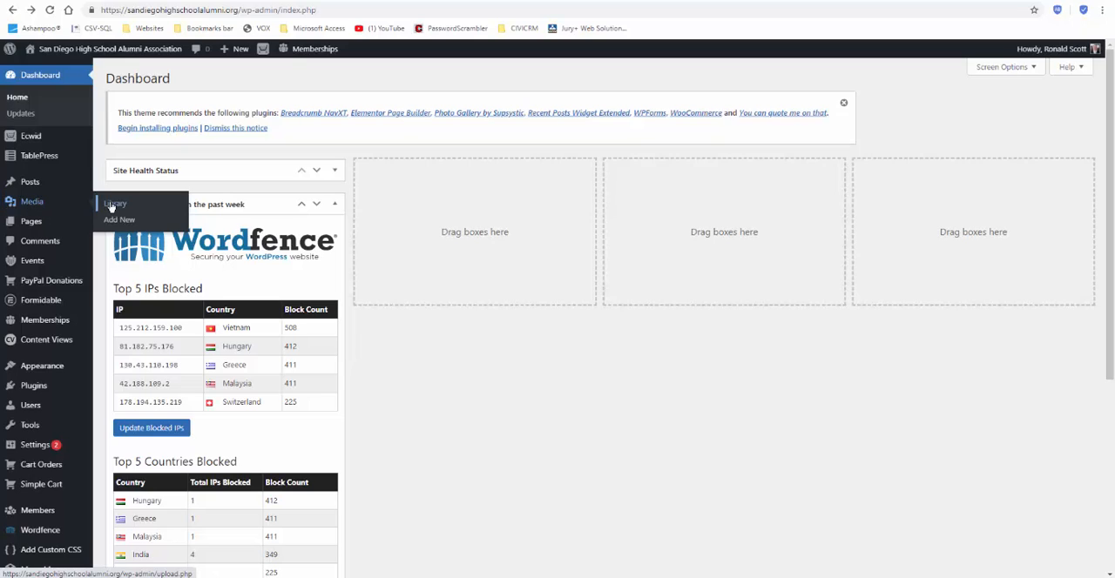
{"action": "left_click", "coordinate": [35, 206]}
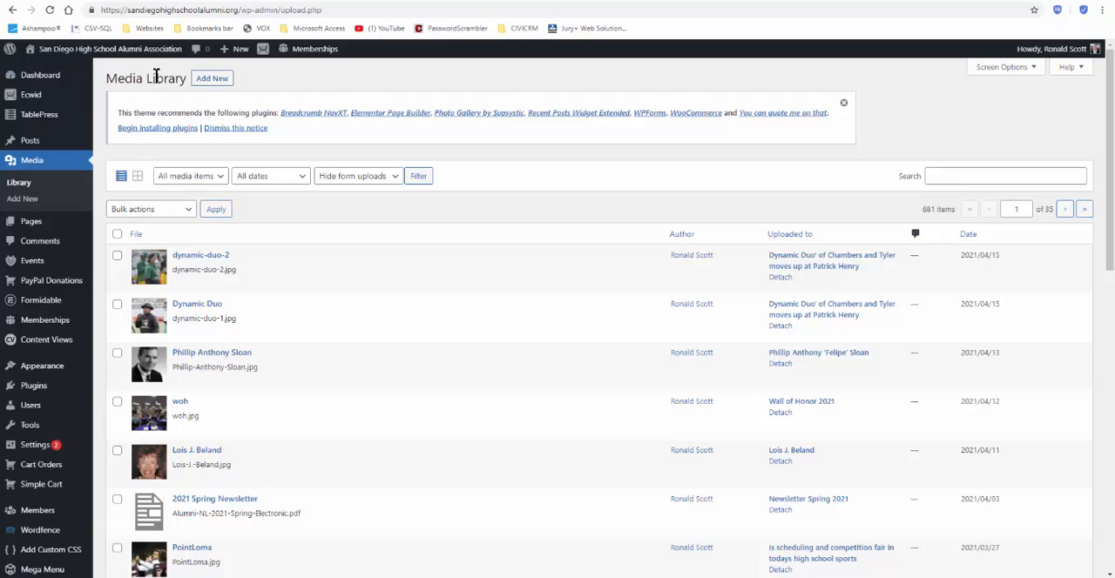
{"action": "left_click", "coordinate": [219, 79]}
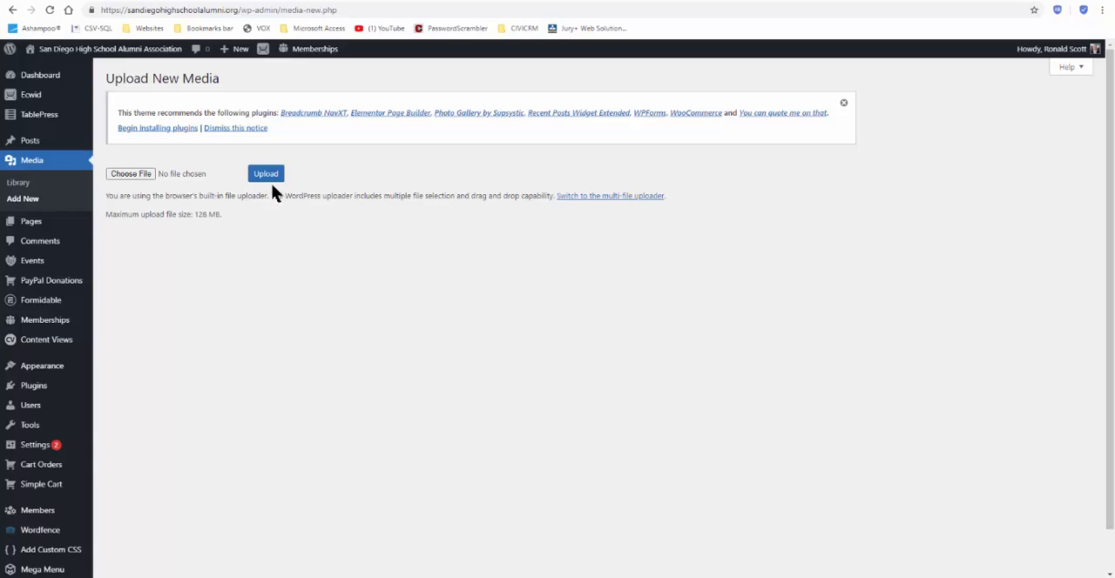
{"action": "left_click", "coordinate": [129, 174]}
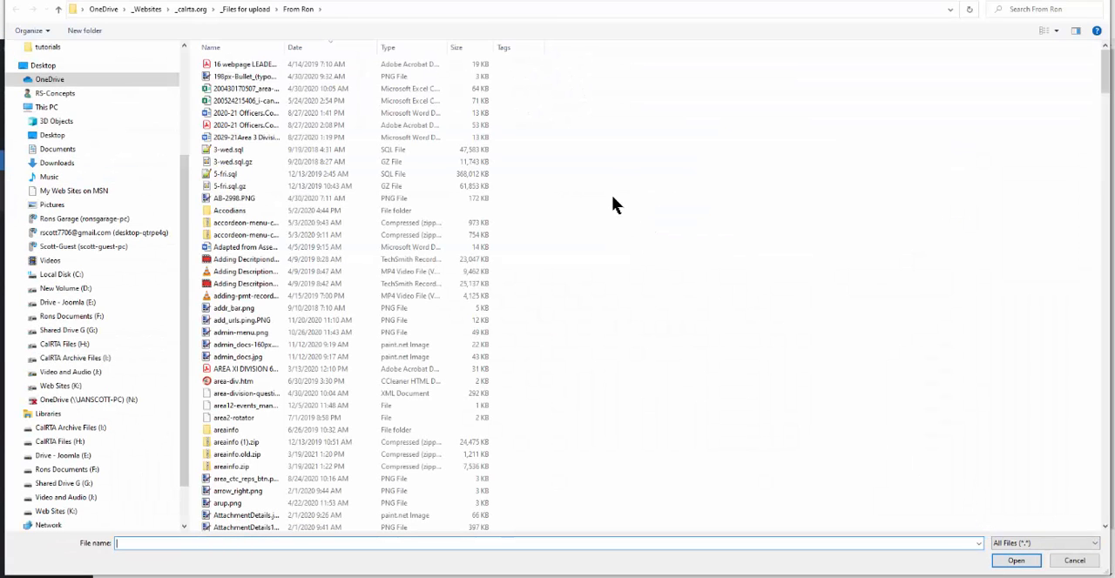
Step: Sort the From Ron folder's files by date, newest first, and widen the name column to fit the full names
{"action": "left_click", "coordinate": [293, 47]}
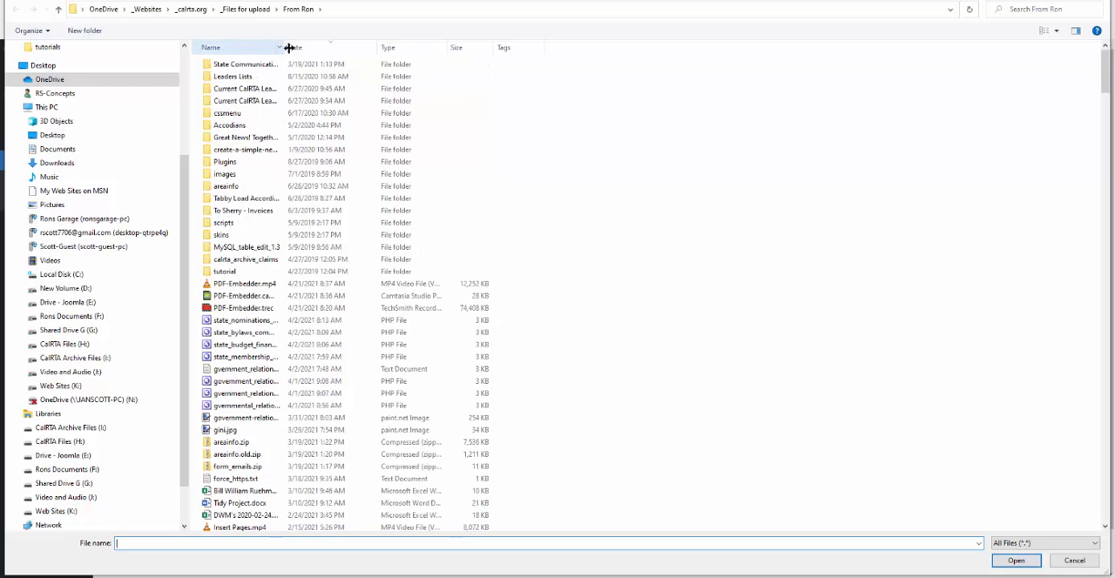
{"action": "double_click", "coordinate": [283, 47]}
{"action": "left_click_drag", "start_coordinate": [403, 80], "coordinate": [491, 101]}
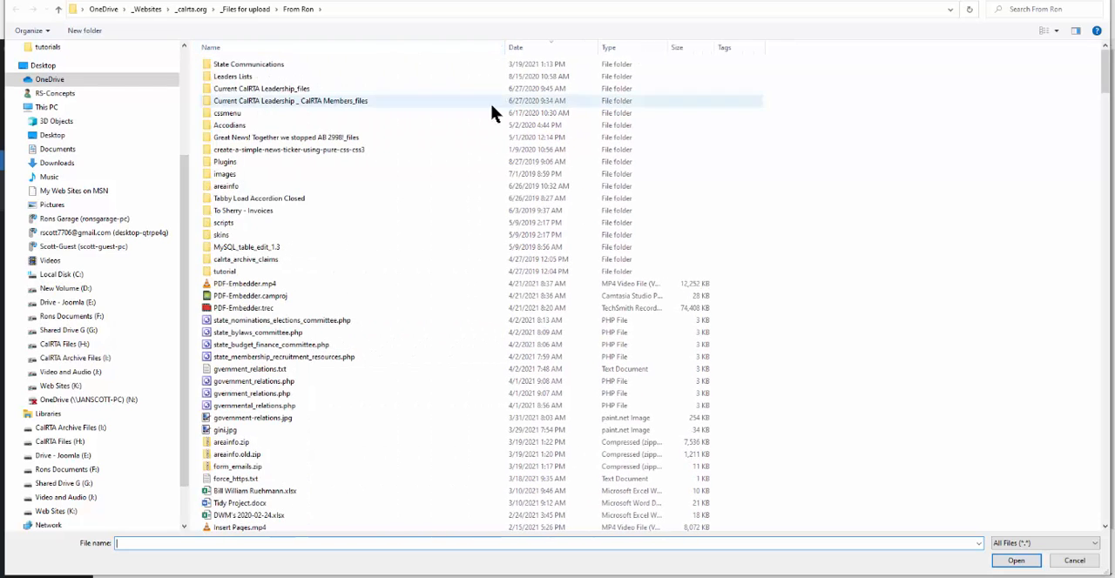
Step: Browse to the Alumni Images folder inside _Websites and _sdhs alumni
{"action": "left_click", "coordinate": [146, 10]}
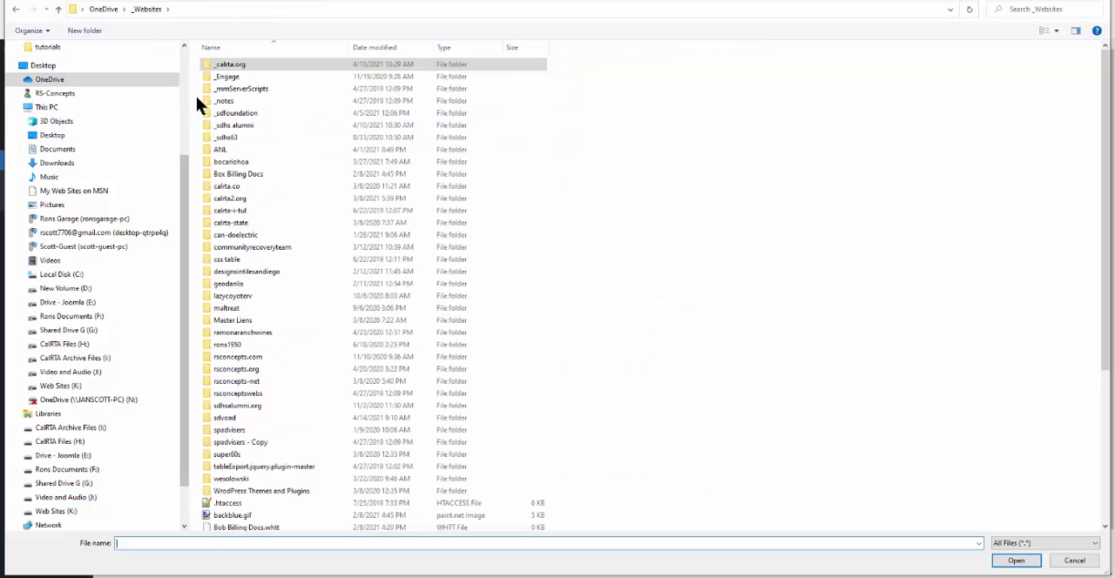
{"action": "double_click", "coordinate": [207, 121]}
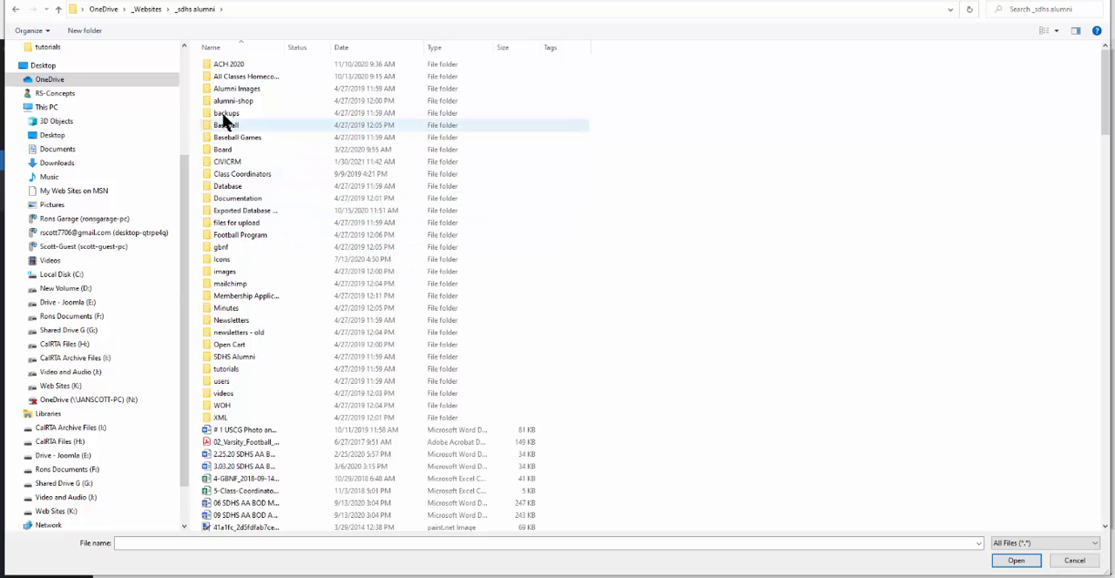
{"action": "left_click", "coordinate": [227, 88]}
{"action": "double_click", "coordinate": [227, 88]}
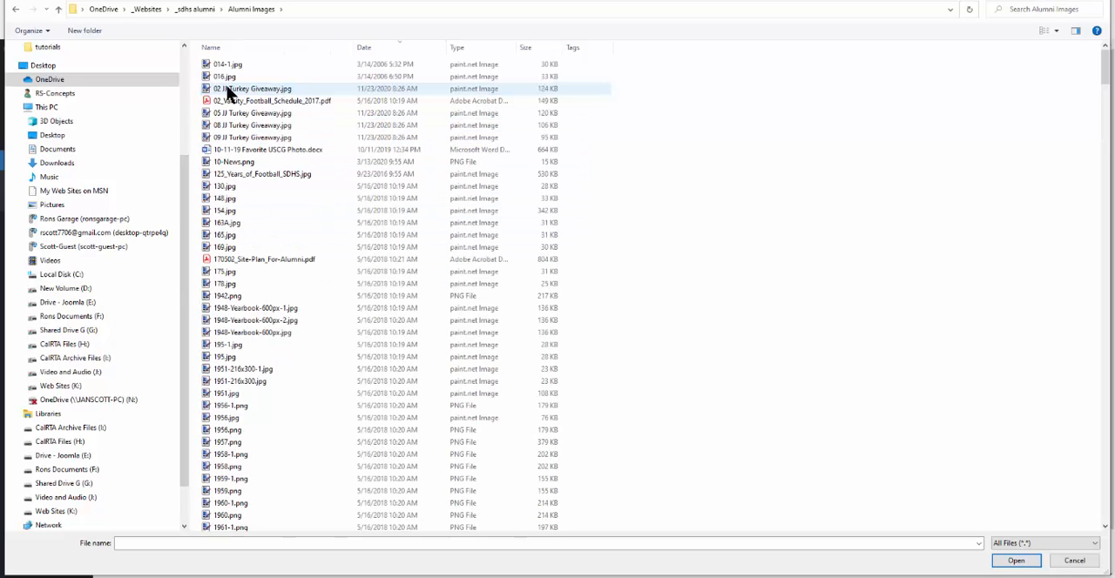
Step: Choose the image 014-1.jpg and upload it to the media library
{"action": "left_click", "coordinate": [220, 64]}
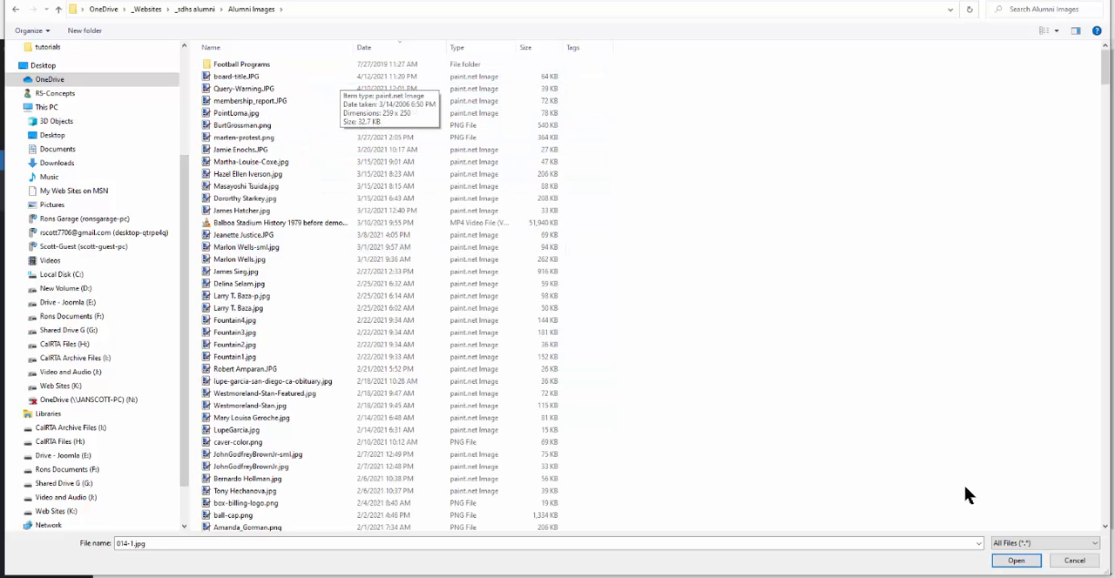
{"action": "left_click", "coordinate": [1015, 561]}
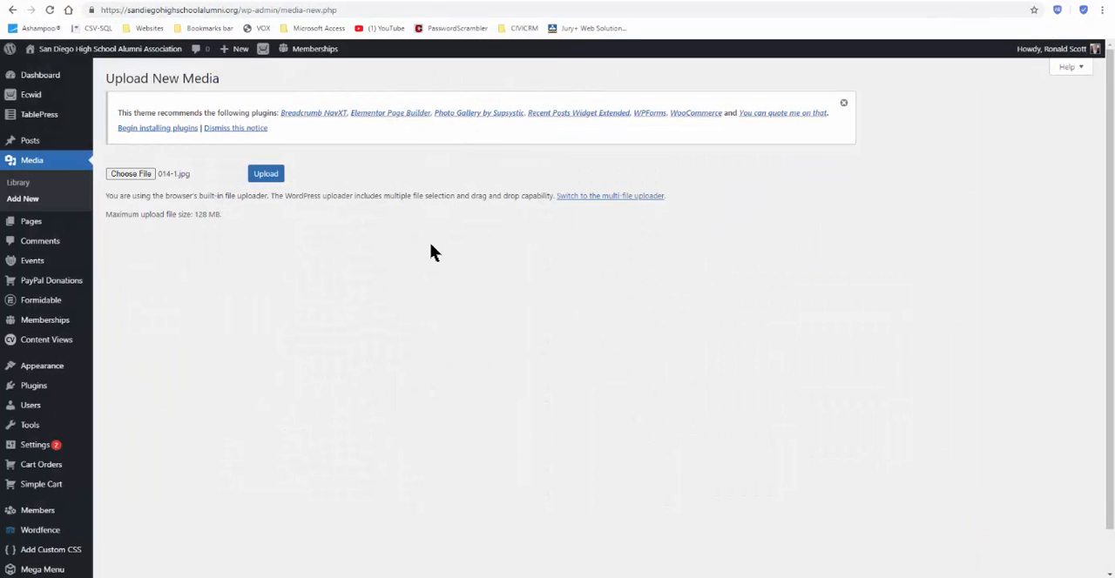
{"action": "left_click", "coordinate": [266, 174]}
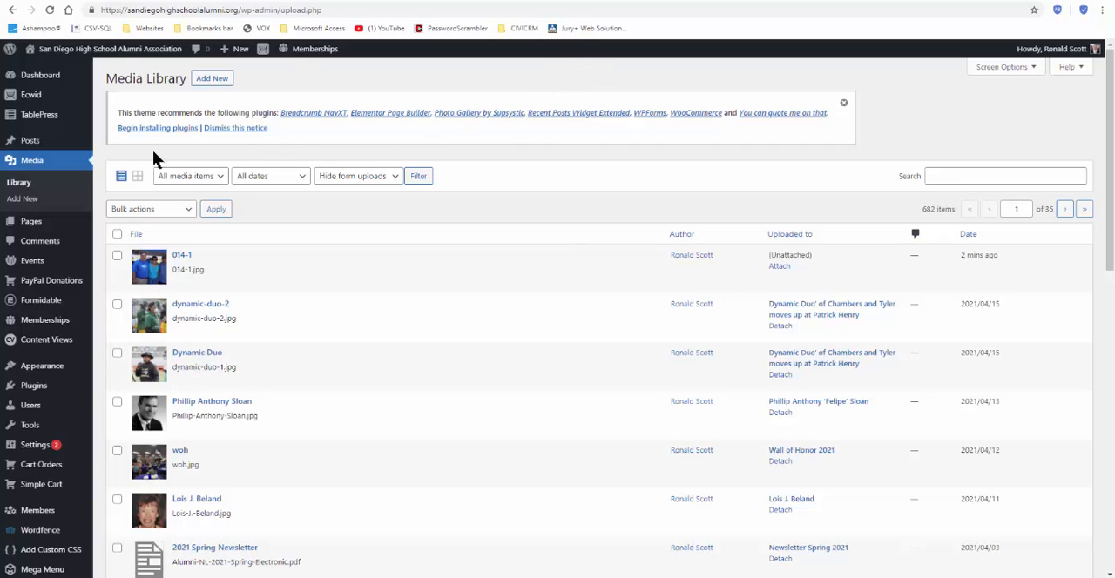
Step: Create a new page with the title "Draft" and place the cursor in its body
{"action": "left_click", "coordinate": [36, 228]}
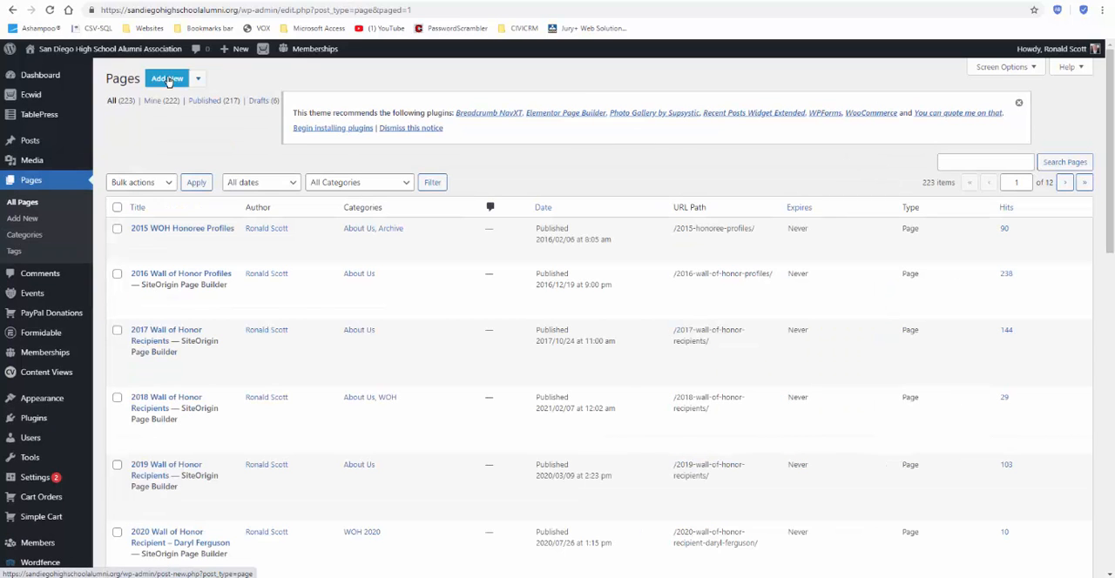
{"action": "left_click", "coordinate": [168, 80]}
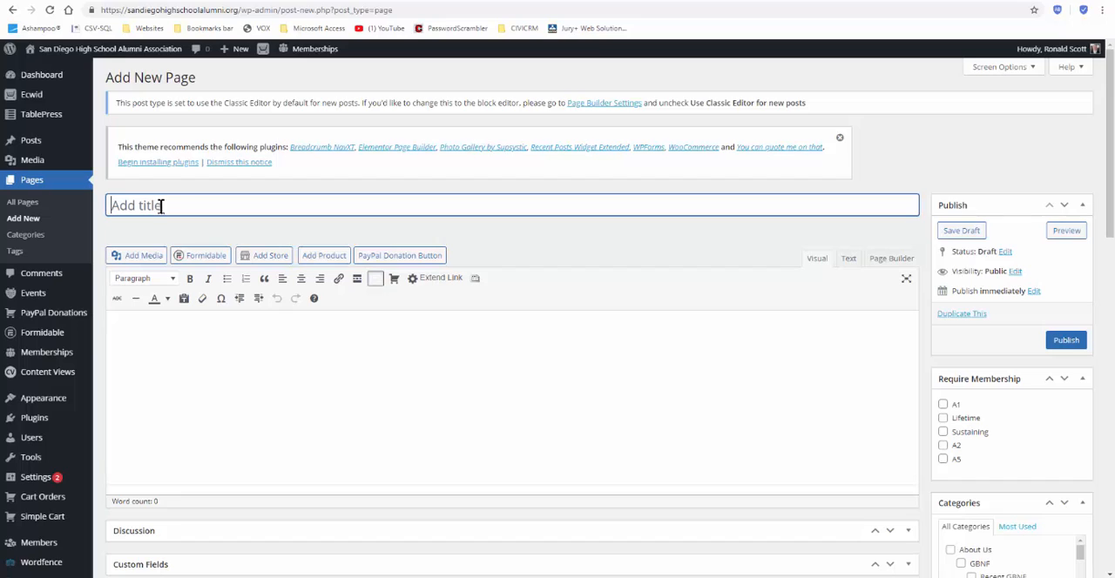
{"action": "type", "text": "Draft"}
{"action": "left_click", "coordinate": [140, 334]}
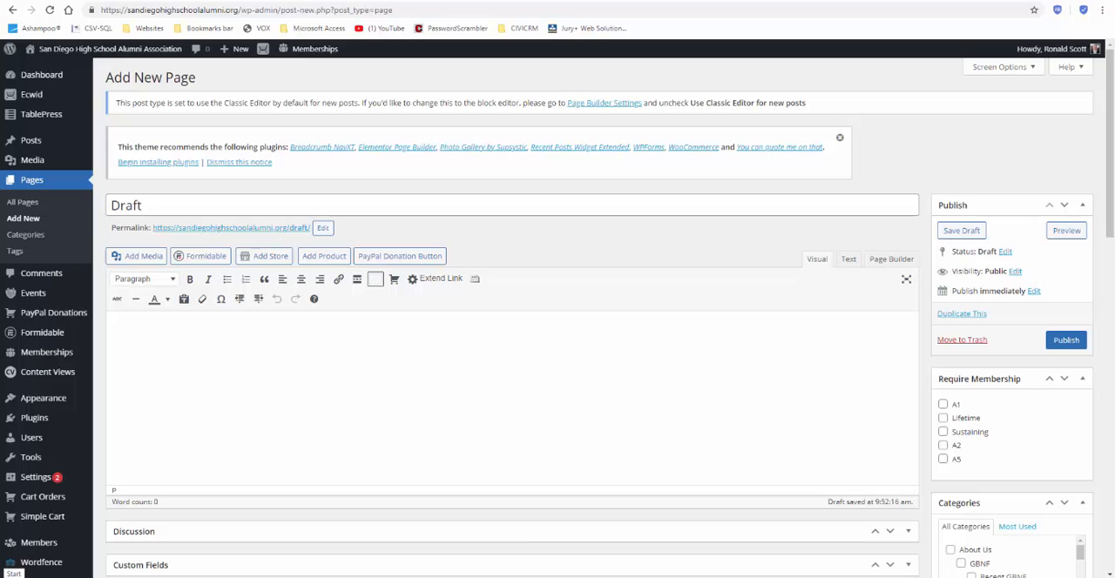
Step: Switch to Word with a blank document and maximize its window
{"action": "left_click", "coordinate": [13, 576]}
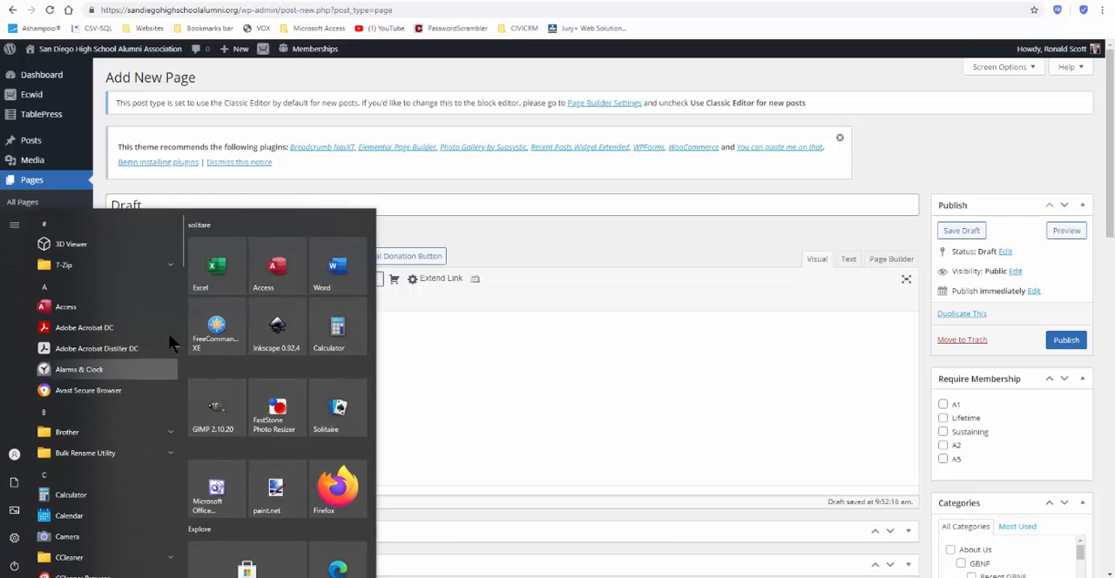
{"action": "left_click", "coordinate": [337, 266]}
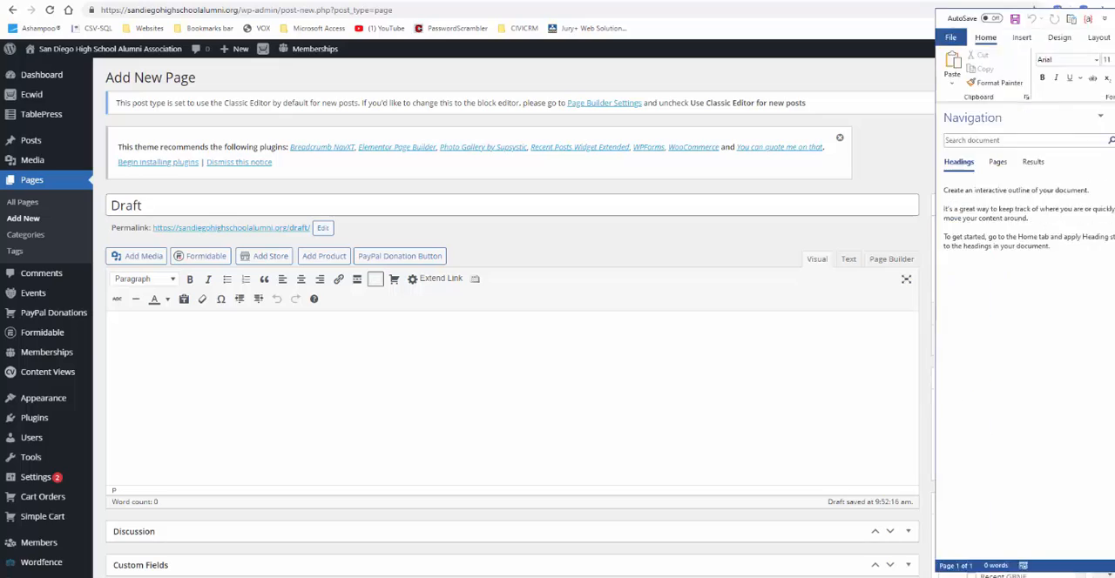
{"action": "left_click_drag", "start_coordinate": [787, 51], "coordinate": [416, 32]}
{"action": "left_click", "coordinate": [1076, 29]}
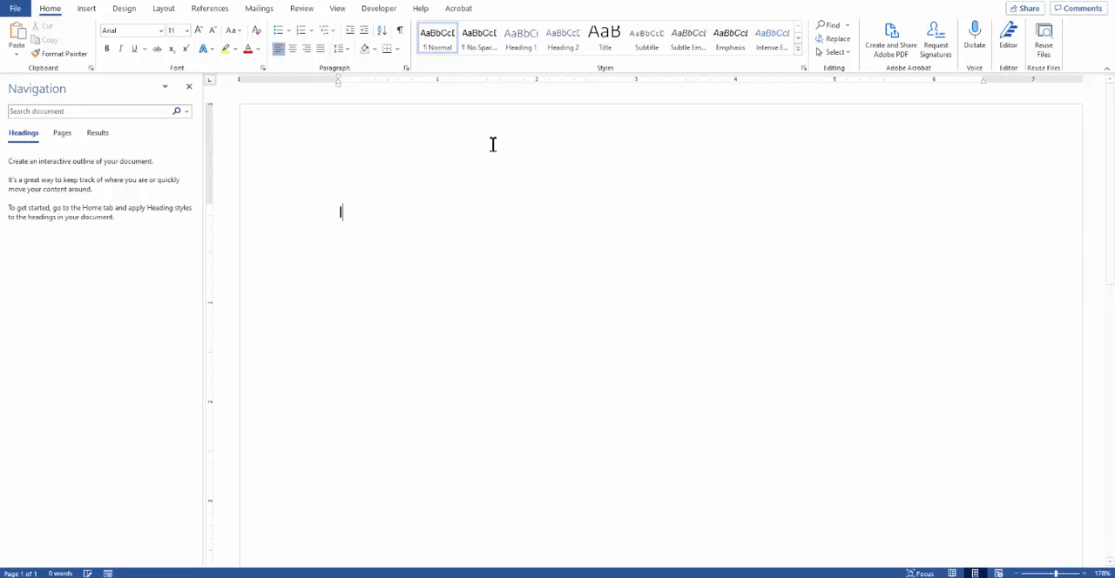
Step: Write "Is is some text." in the document and delete the repeated word using the spelling suggestion
{"action": "type", "text": "Is is some"}
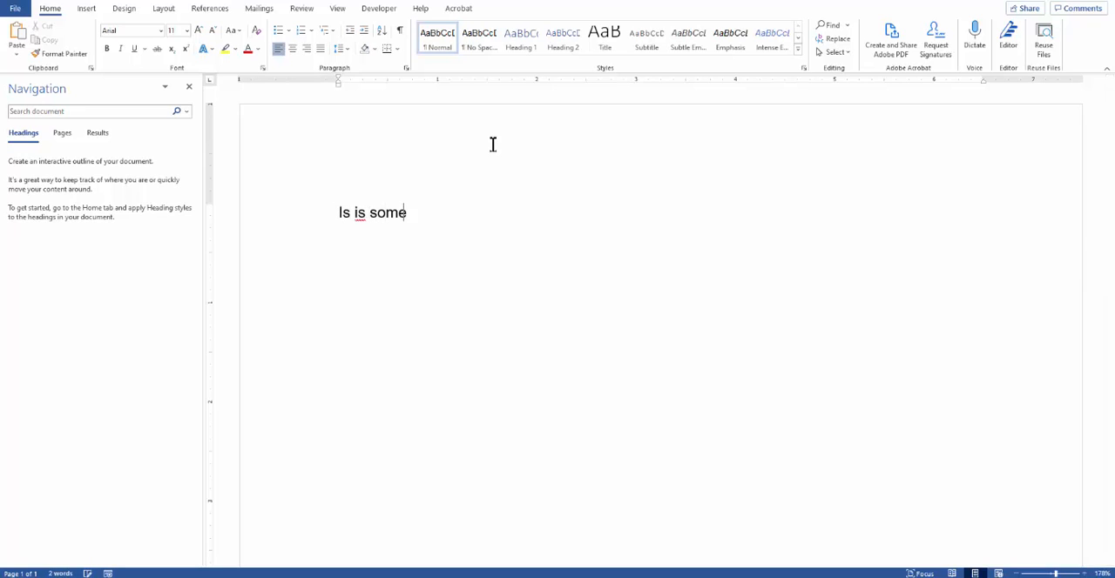
{"action": "type", "text": " text."}
{"action": "right_click", "coordinate": [359, 215]}
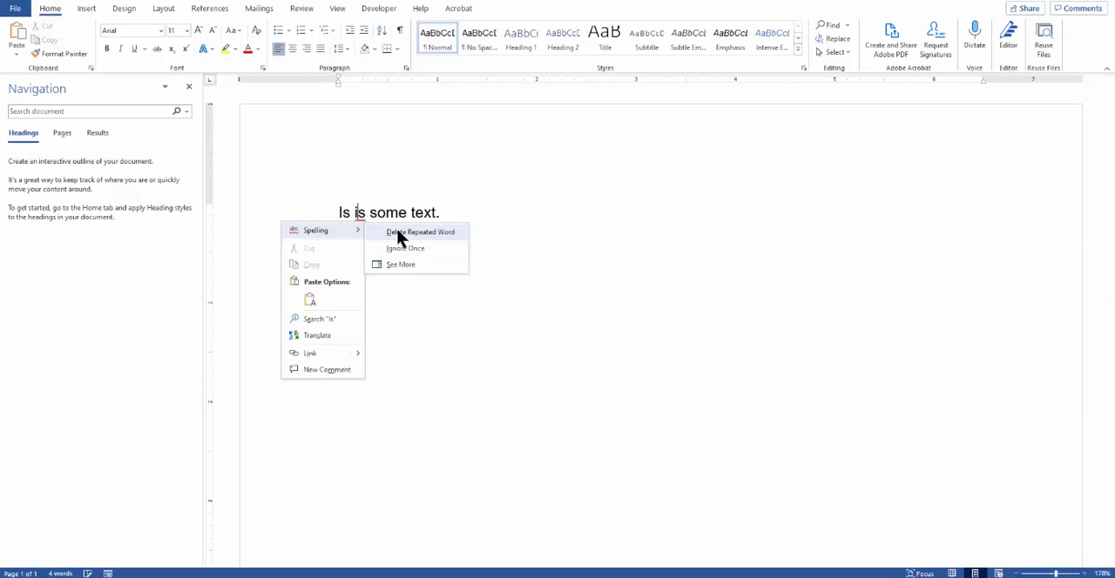
{"action": "left_click", "coordinate": [435, 232]}
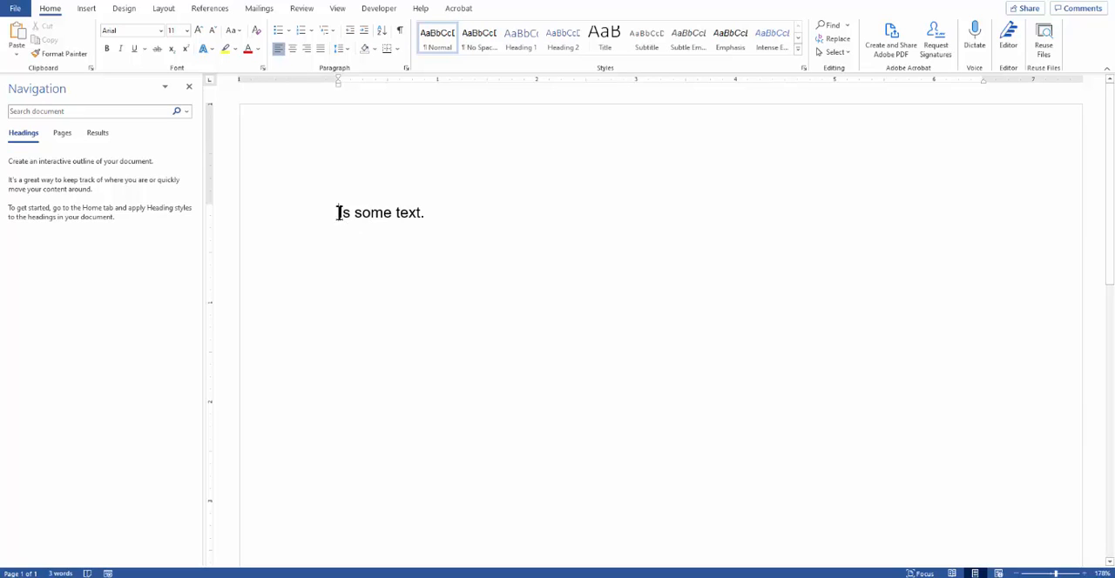
Step: Select the sentence in Word, switch back to the WordPress page editor and enter "Is some text" in the page body
{"action": "left_click_drag", "start_coordinate": [340, 213], "coordinate": [430, 214]}
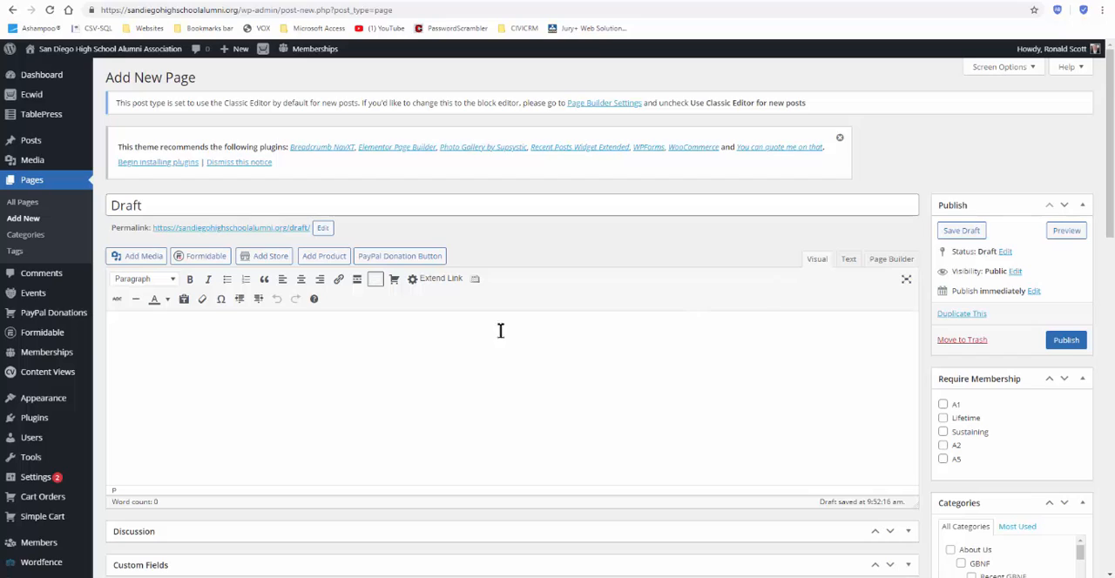
{"action": "left_click", "coordinate": [184, 339]}
{"action": "type", "text": "Is some text"}
Step: Look through the page categories and assign the page to San Diego High School
{"action": "scroll", "coordinate": [842, 242], "scroll_direction": "down", "scroll_amount": 4}
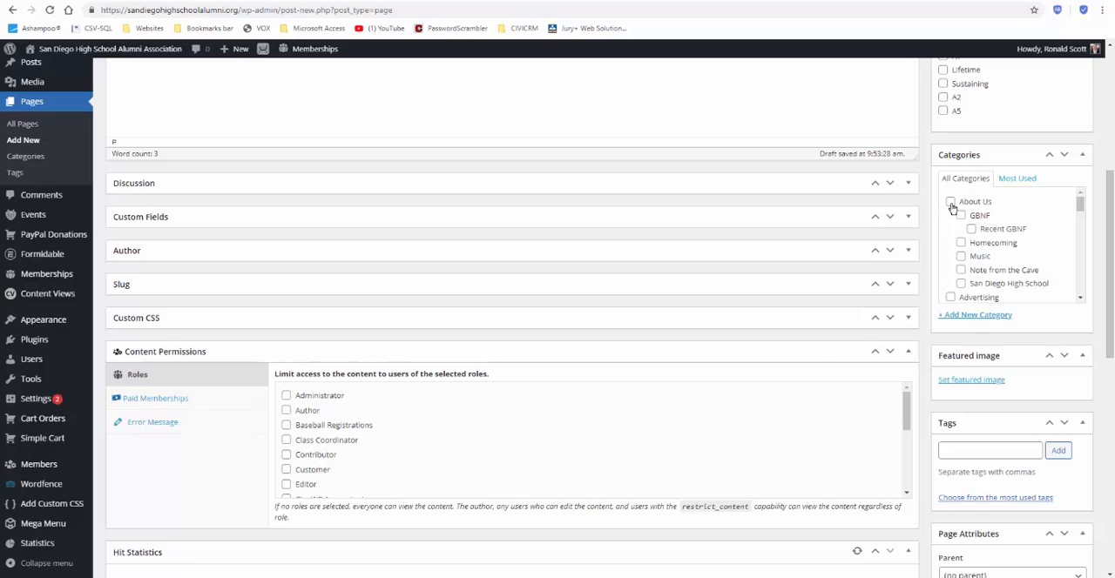
{"action": "scroll", "coordinate": [988, 246], "scroll_direction": "down", "scroll_amount": 5}
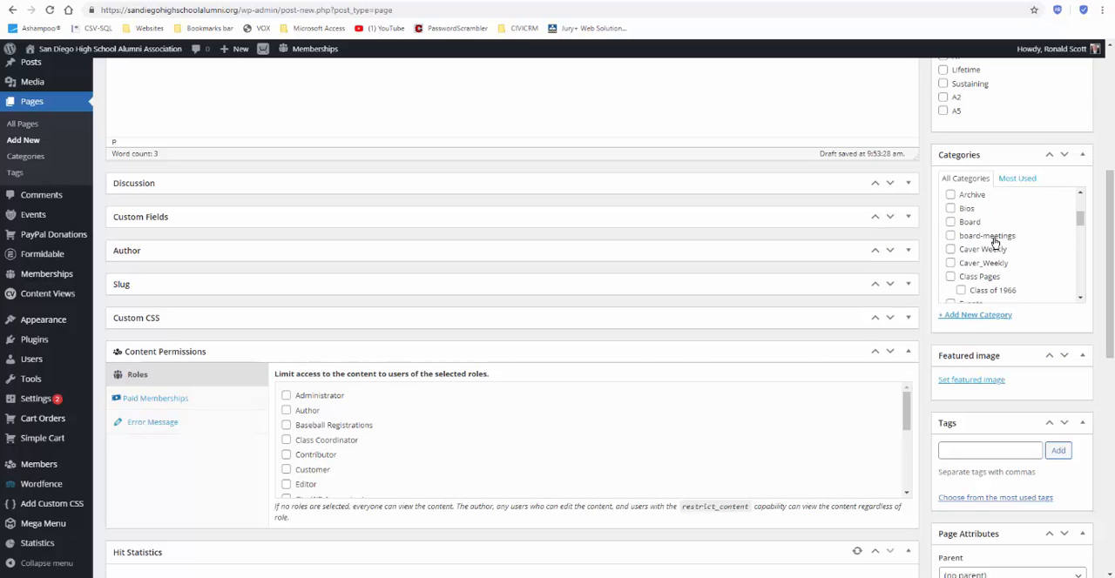
{"action": "scroll", "coordinate": [993, 246], "scroll_direction": "down", "scroll_amount": 8}
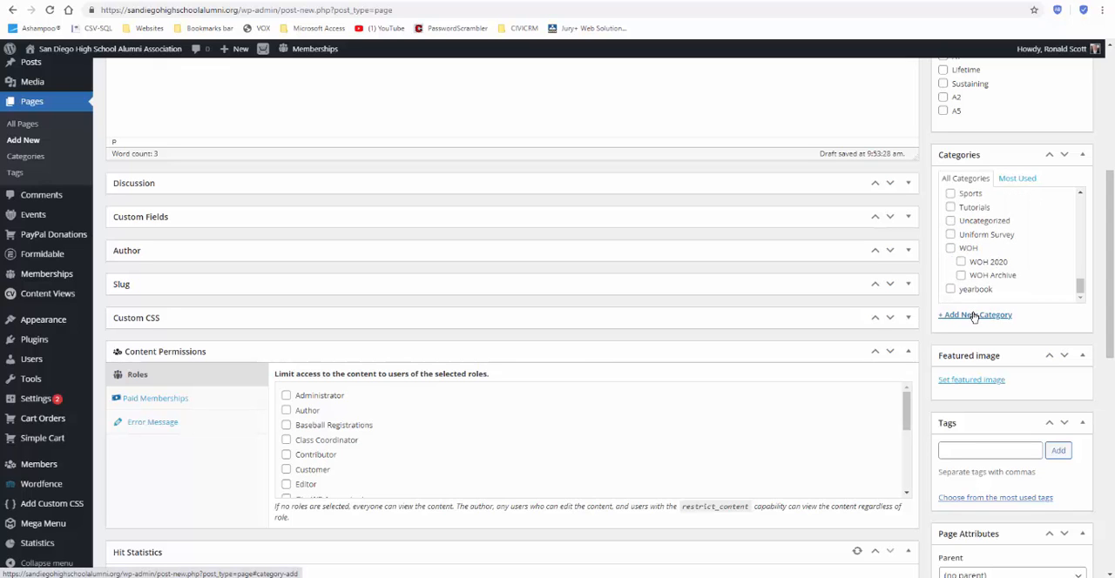
{"action": "scroll", "coordinate": [973, 317], "scroll_direction": "up", "scroll_amount": 3}
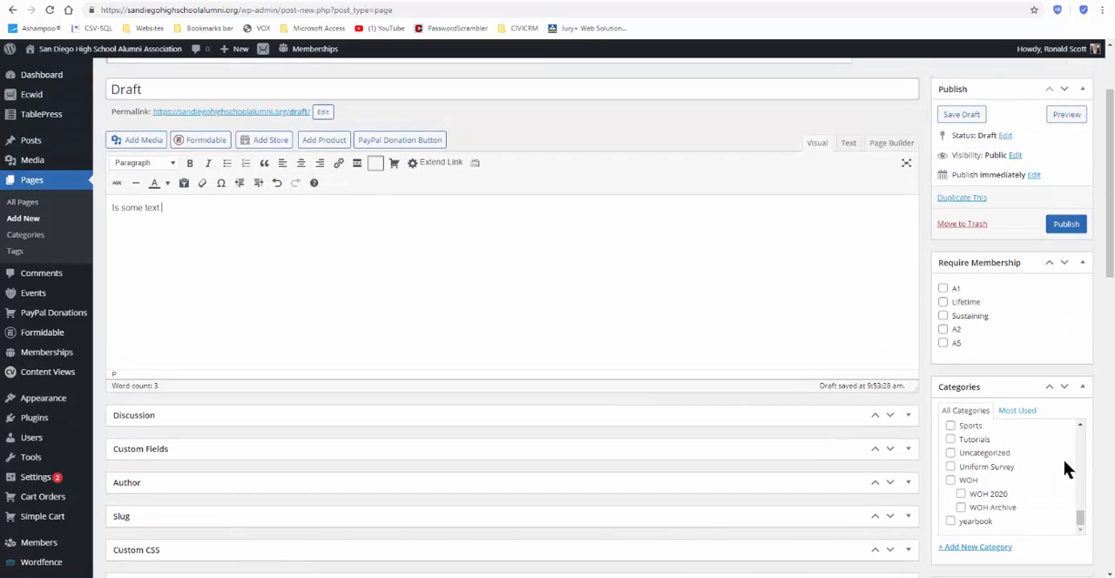
{"action": "left_click_drag", "start_coordinate": [1079, 517], "coordinate": [1079, 432]}
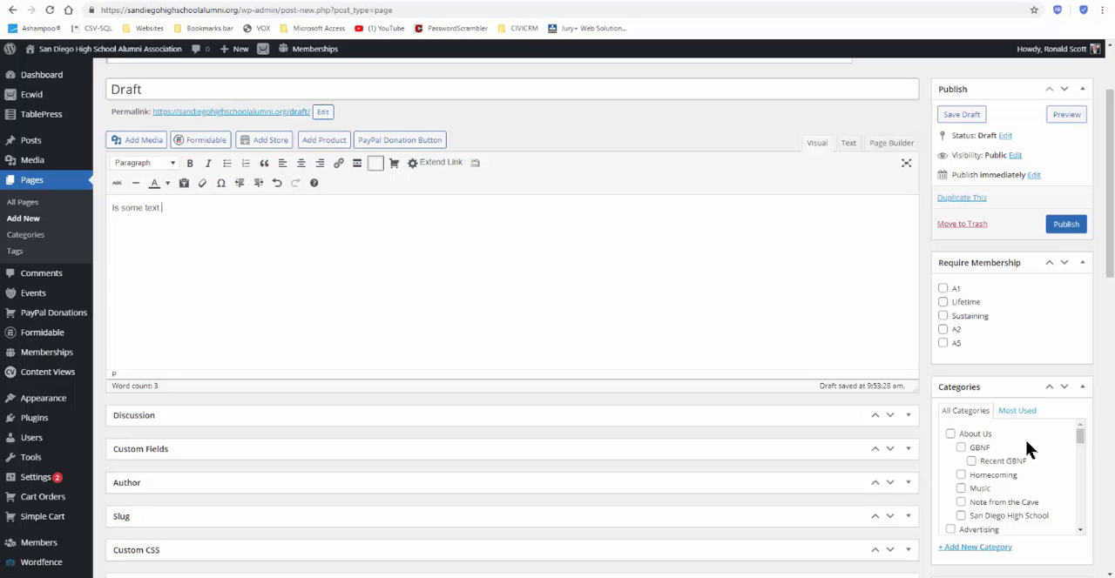
{"action": "scroll", "coordinate": [1030, 447], "scroll_direction": "down", "scroll_amount": 1}
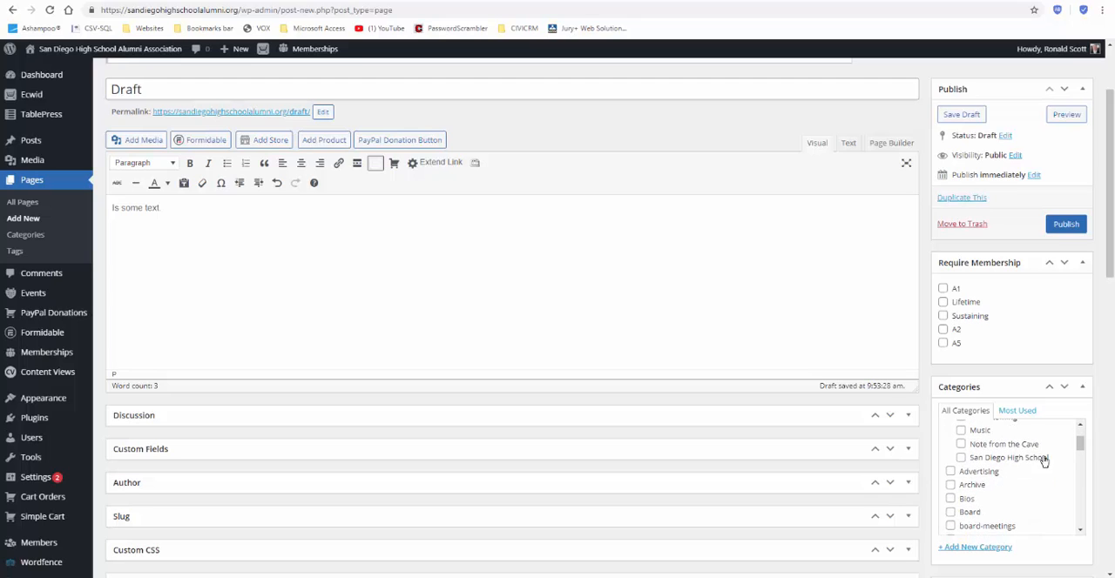
{"action": "left_click", "coordinate": [961, 458]}
Step: Insert the image 014-1.jpg from the media library into the page body before the text
{"action": "left_click", "coordinate": [148, 141]}
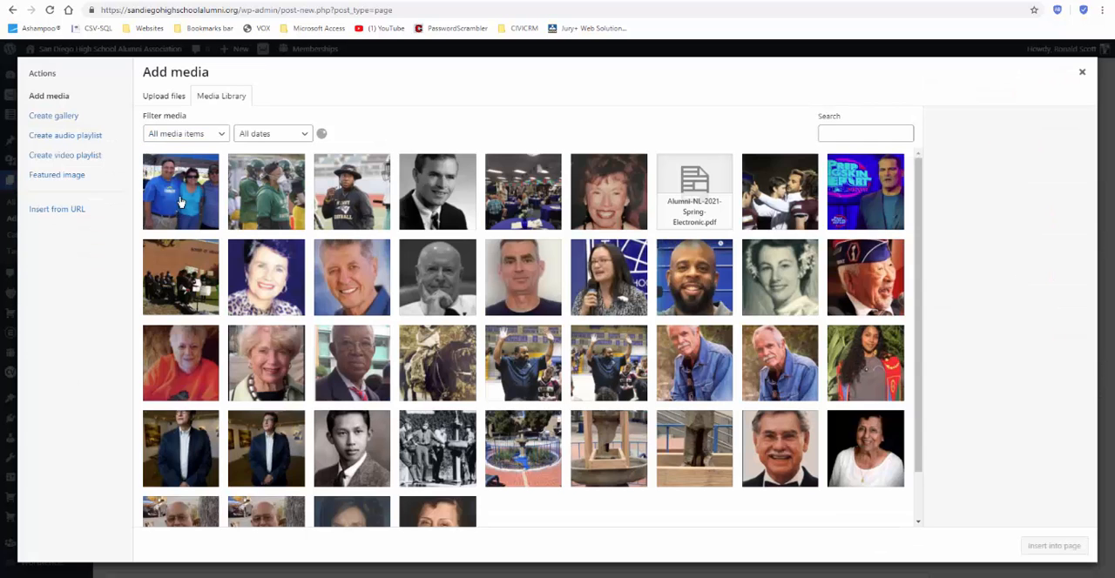
{"action": "left_click", "coordinate": [179, 198]}
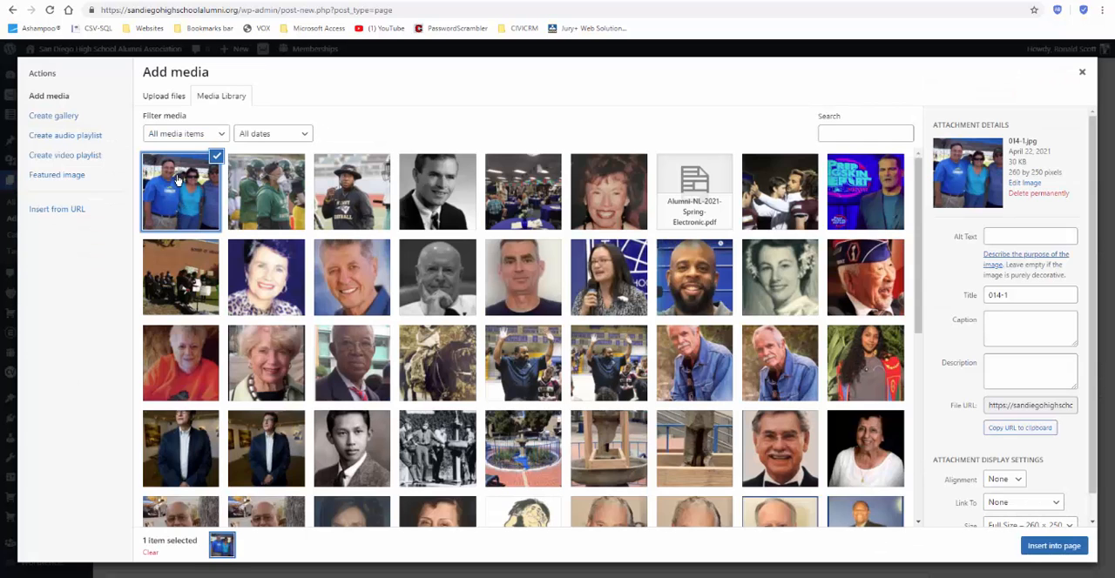
{"action": "left_click", "coordinate": [1052, 546]}
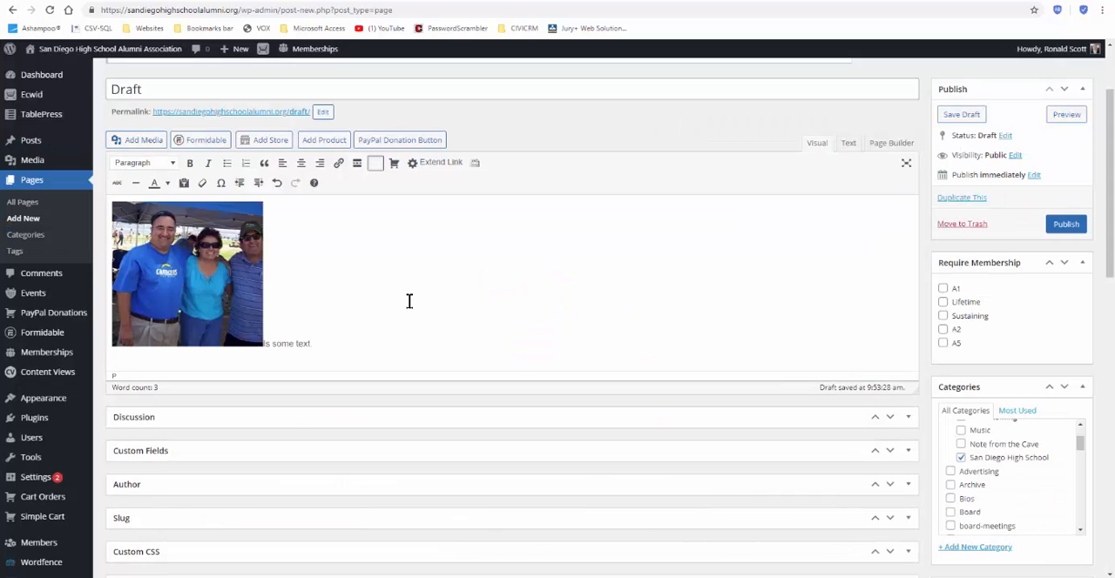
Step: Align the inserted image left so the text wraps beside it, and deselect the image
{"action": "left_click", "coordinate": [165, 236]}
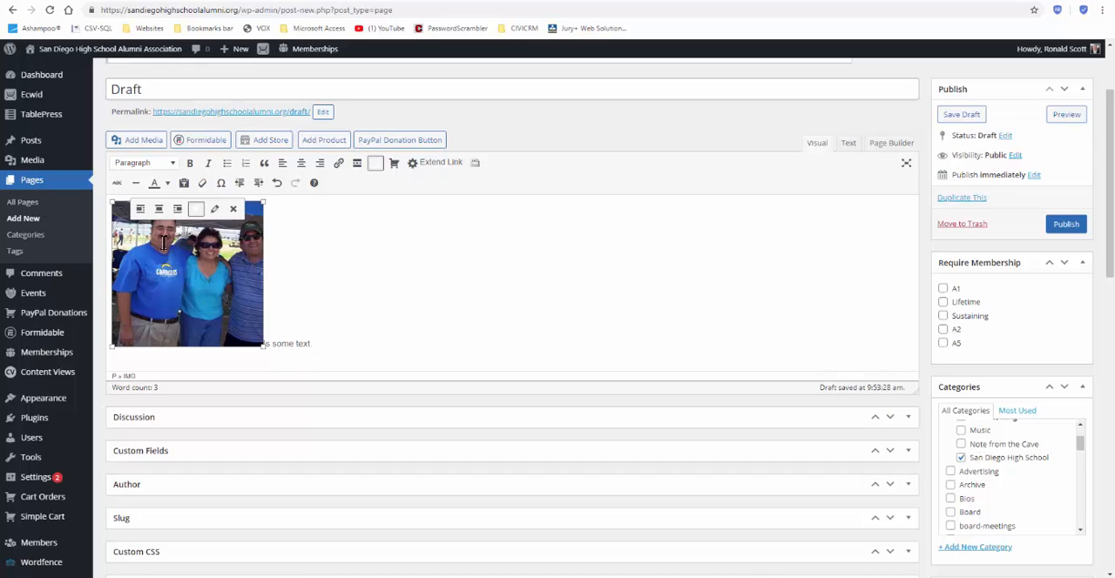
{"action": "left_click", "coordinate": [140, 209]}
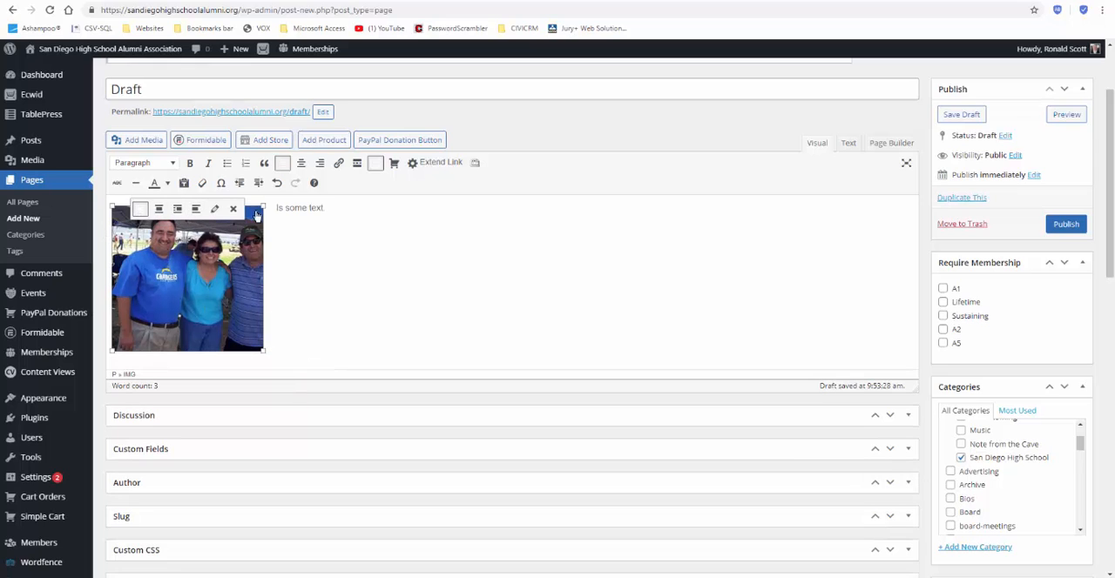
{"action": "left_click", "coordinate": [404, 266]}
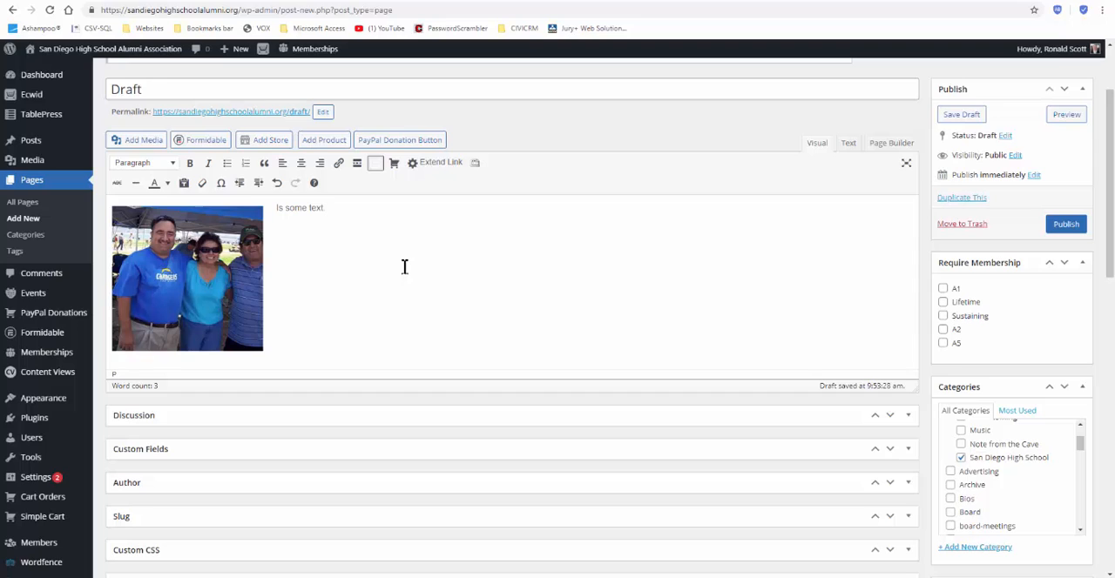